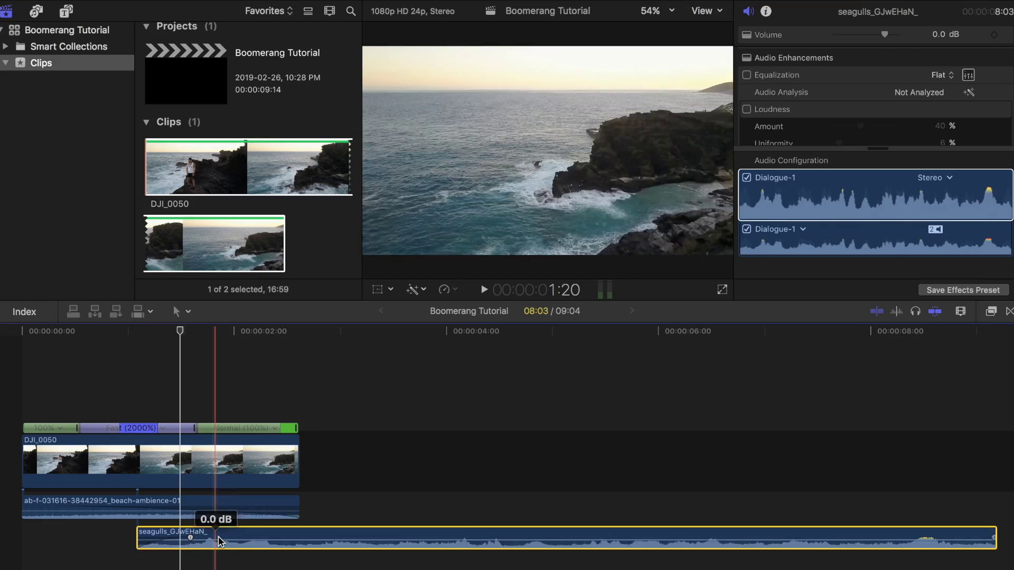
Step: Lower the seagulls clip's volume to -10 dB while previewing the finished boomerang edit
left_click_drag(220, 544, 224, 547)
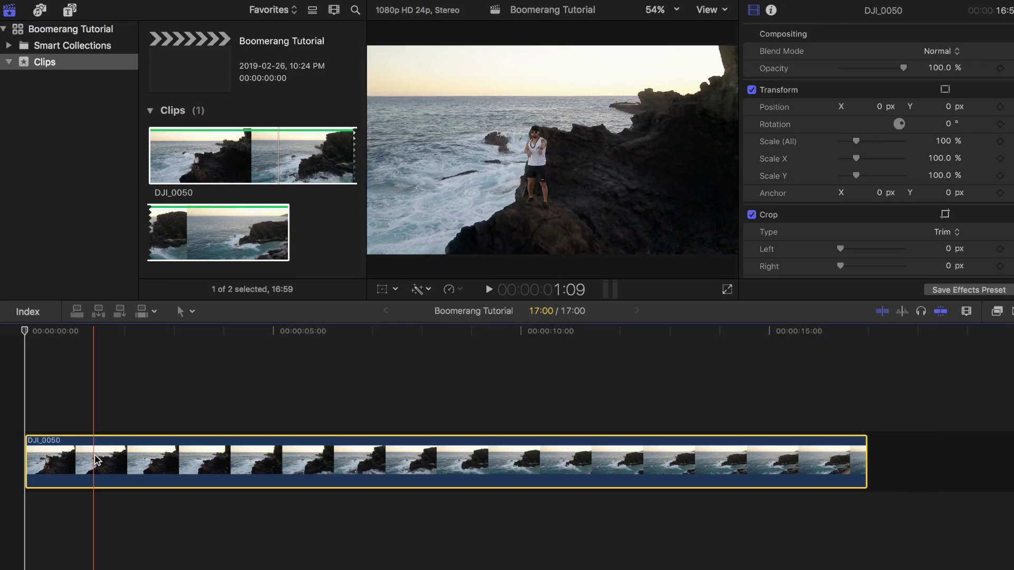
Step: Mark a DJI_0050 range up to 13:20 and retime it to Fast 20x (2000%)
key("super+shift+a")
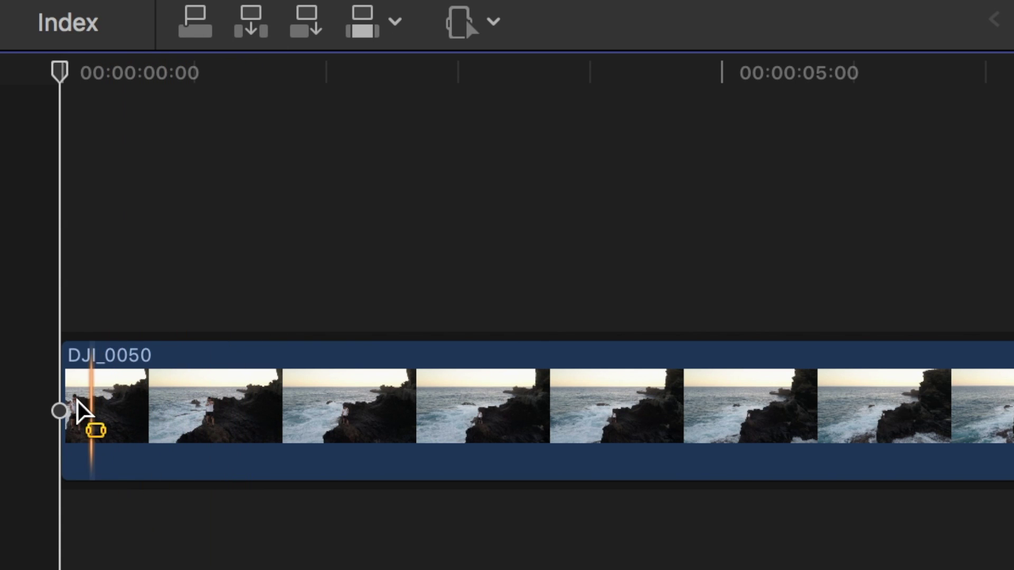
left_click_drag(164, 412, 1013, 300)
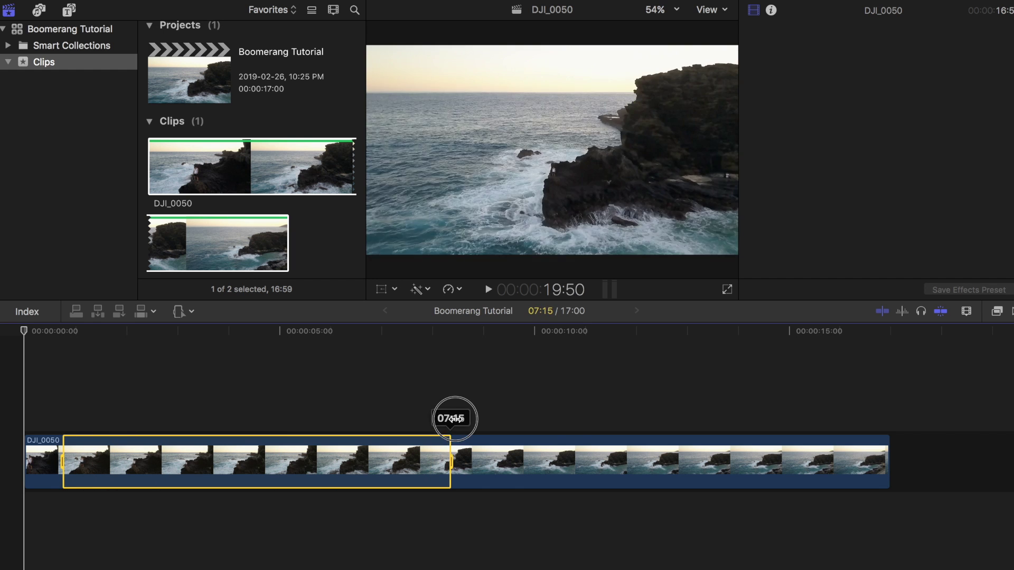
left_click_drag(455, 419, 770, 418)
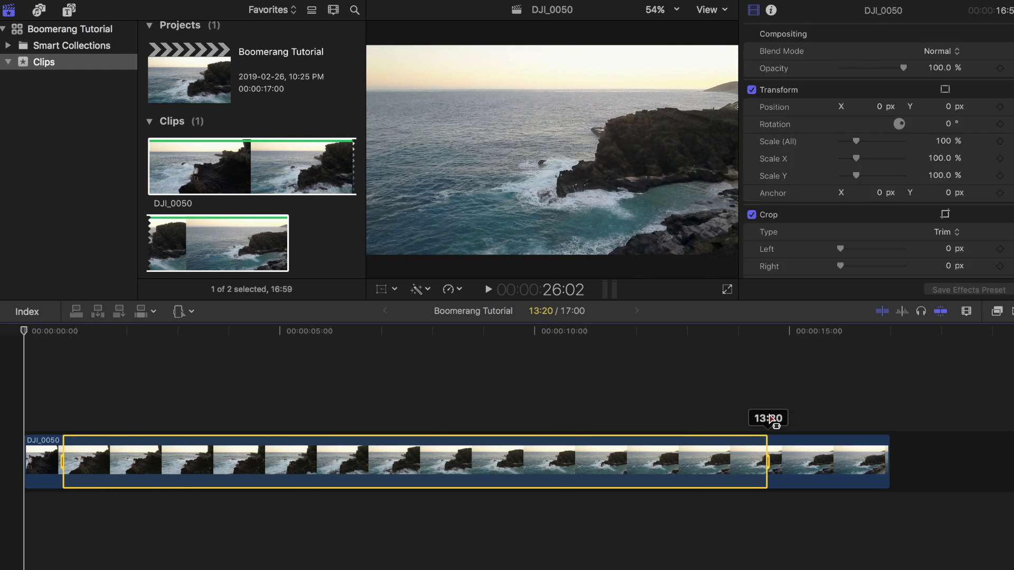
left_click(456, 289)
mouse_move(481, 303)
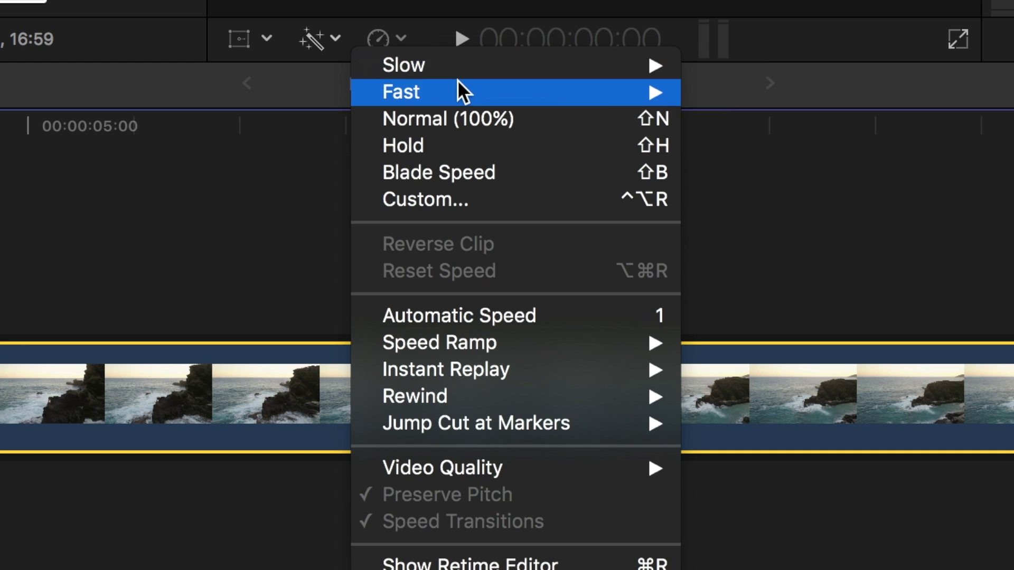
mouse_move(498, 84)
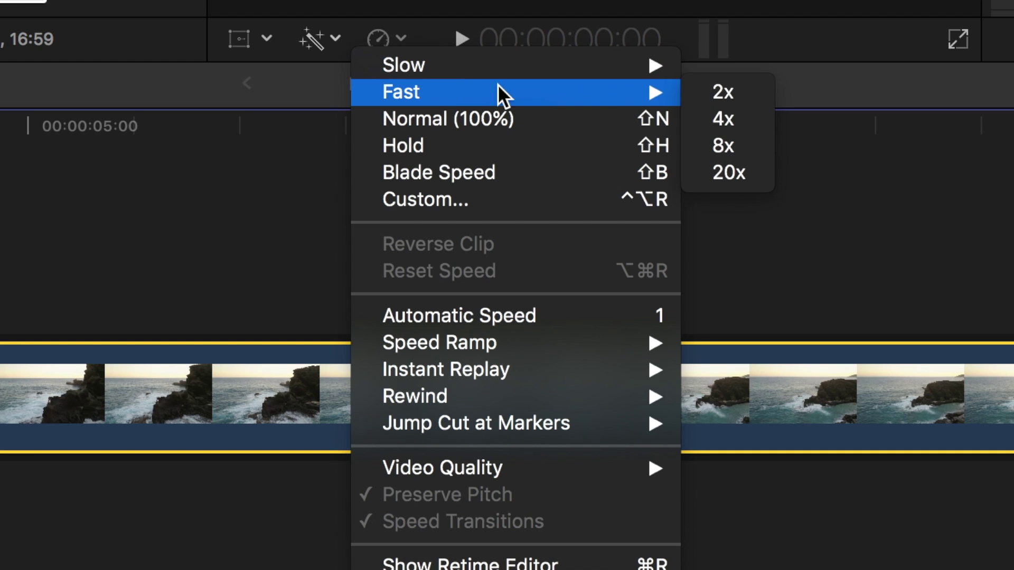
left_click(747, 170)
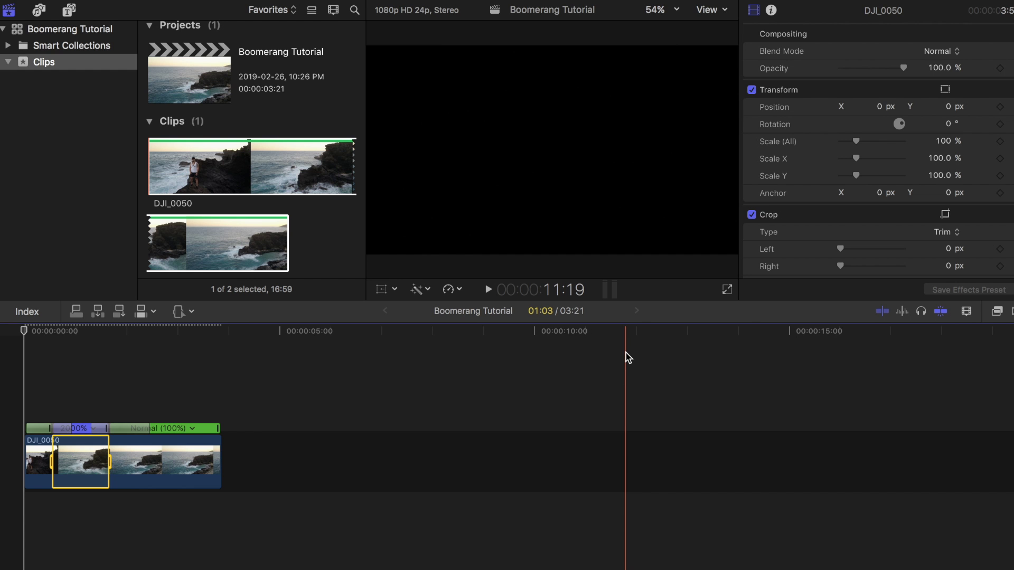
Step: Zoom in, blade DJI_0050 where the retimed section ends, and select the leftover right piece
key("super+equal")
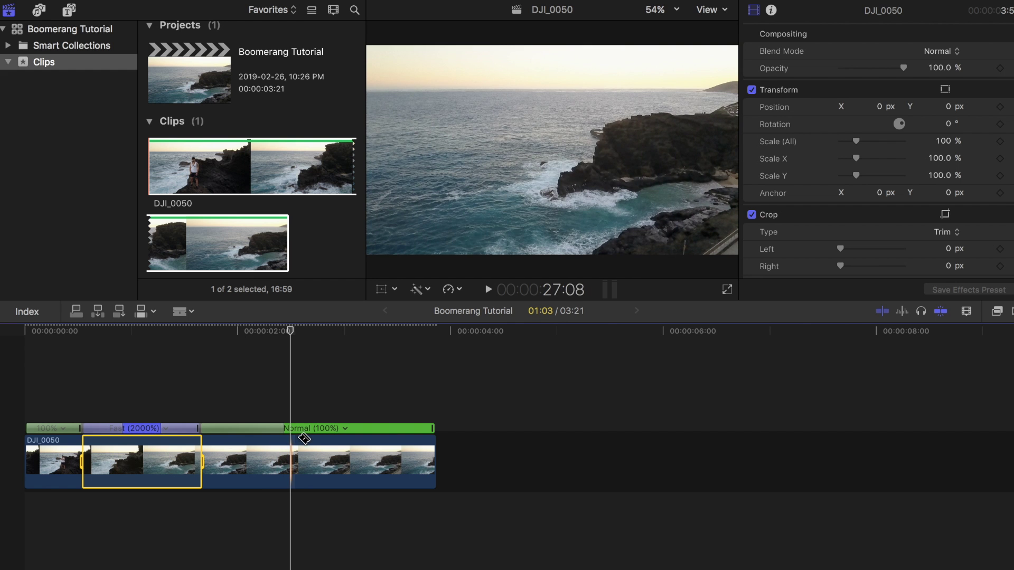
left_click(313, 446)
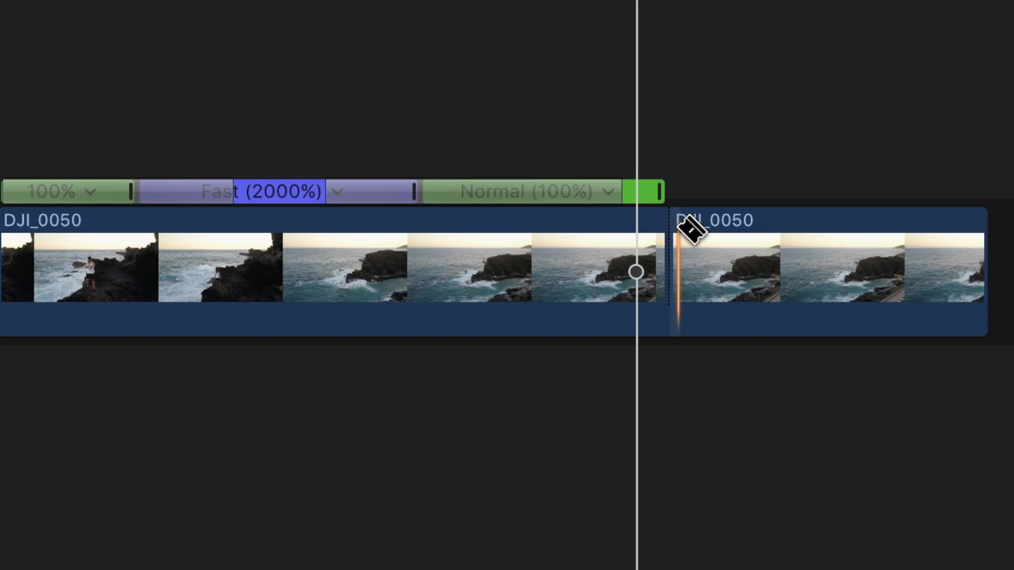
key("a")
left_click(774, 234)
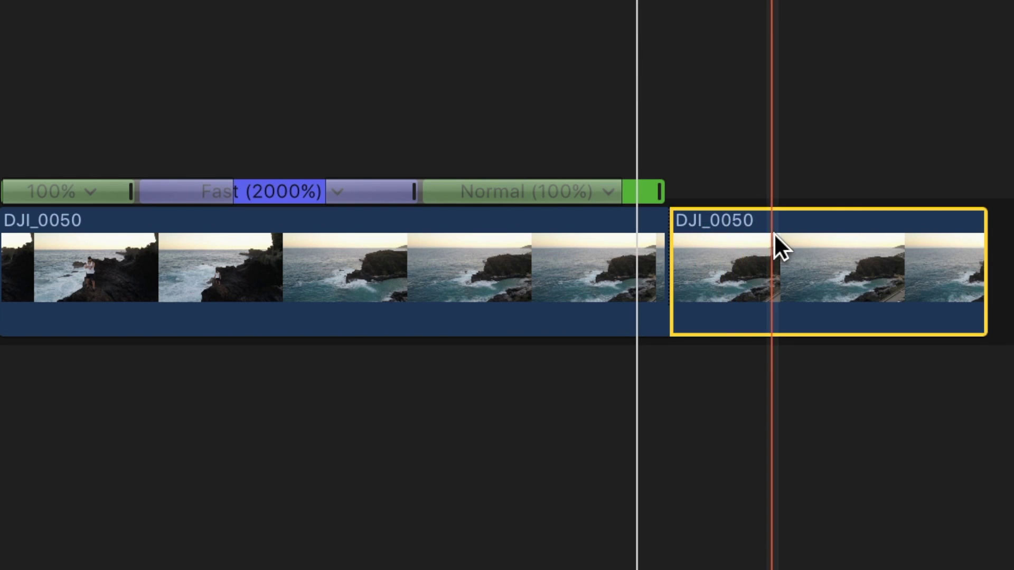
Step: Delete the leftover piece and trim the beach ambience to end with the video
key("Delete")
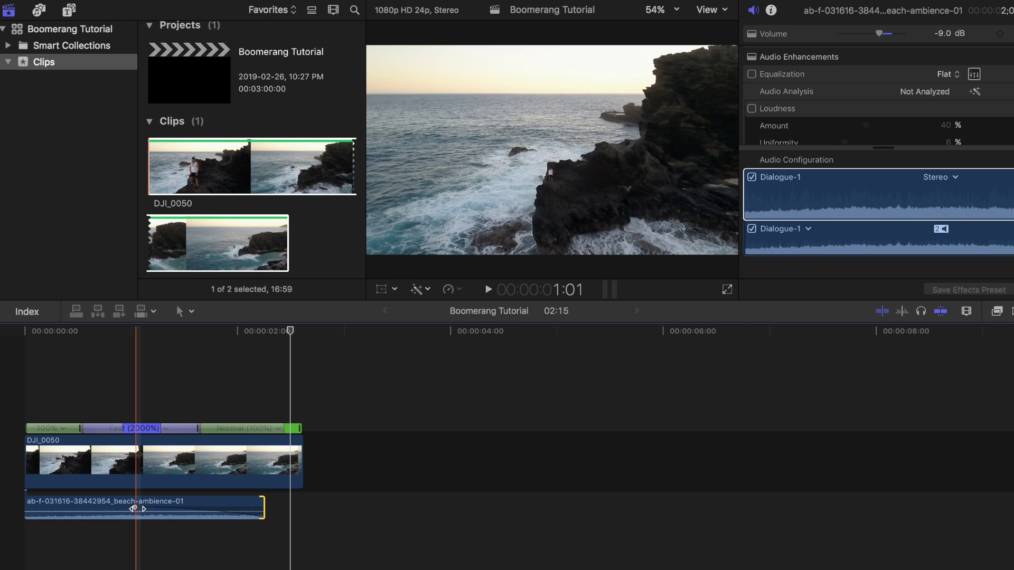
key("space")
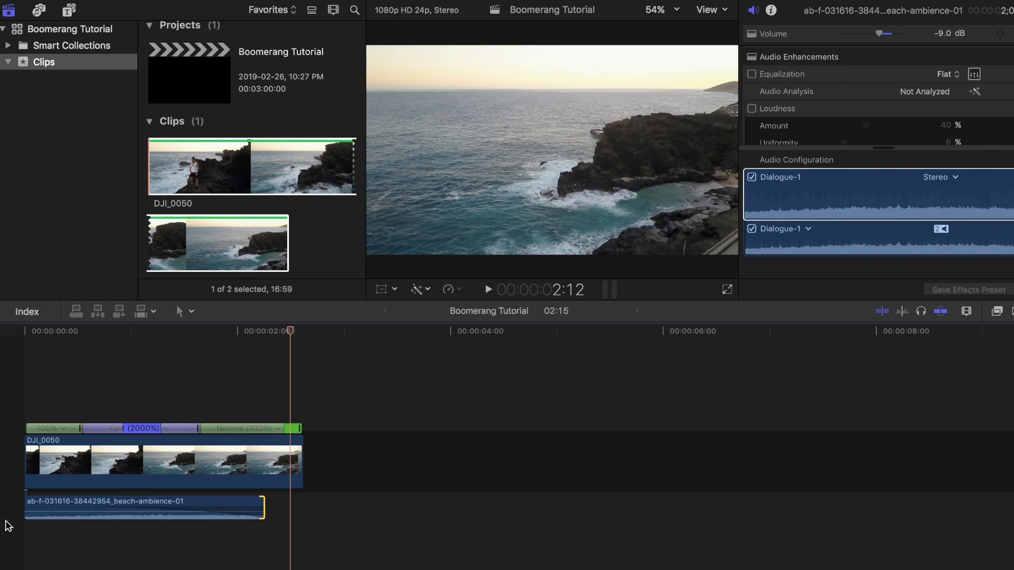
key("space")
left_click_drag(264, 507, 302, 507)
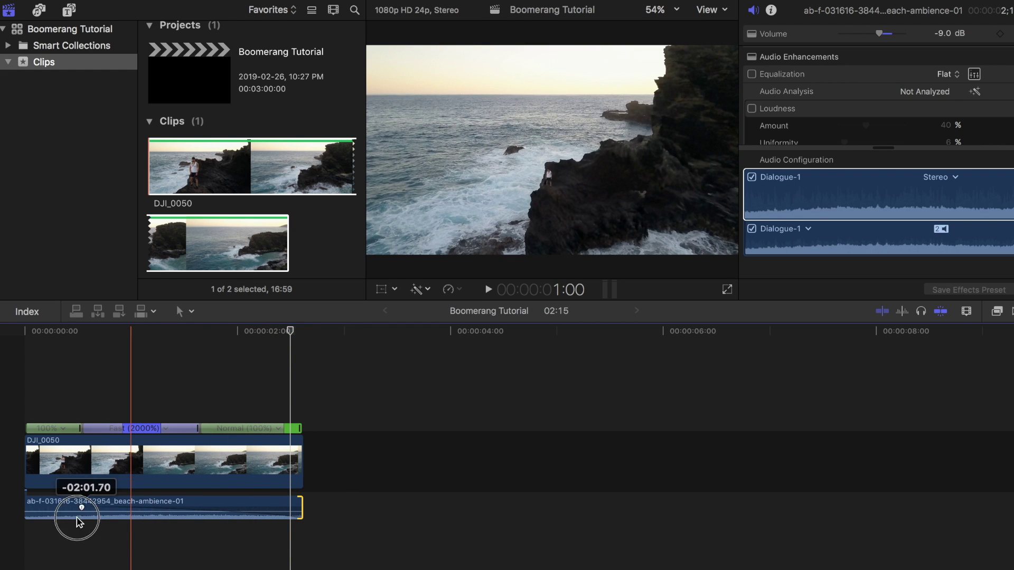
key("space")
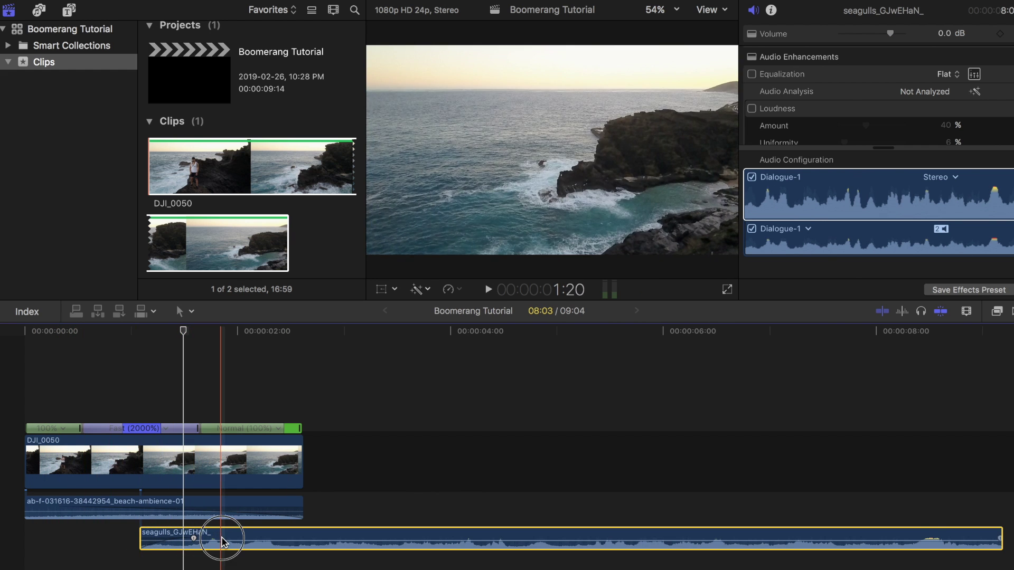
Step: Lower the seagulls volume to -10 dB and review the edit with the Whoosh clip
left_click(221, 542)
left_click_drag(224, 544, 226, 546)
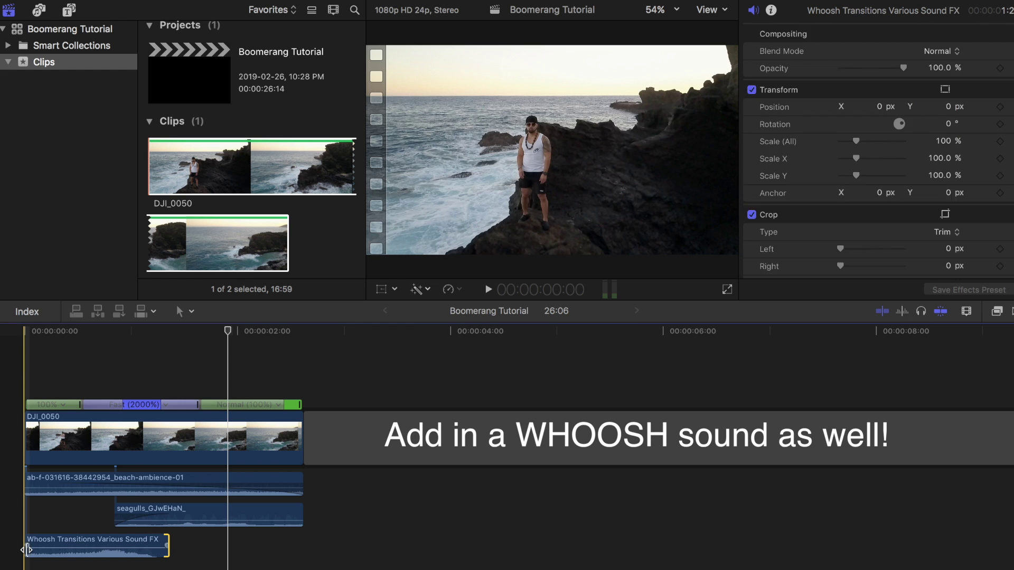
left_click(24, 548)
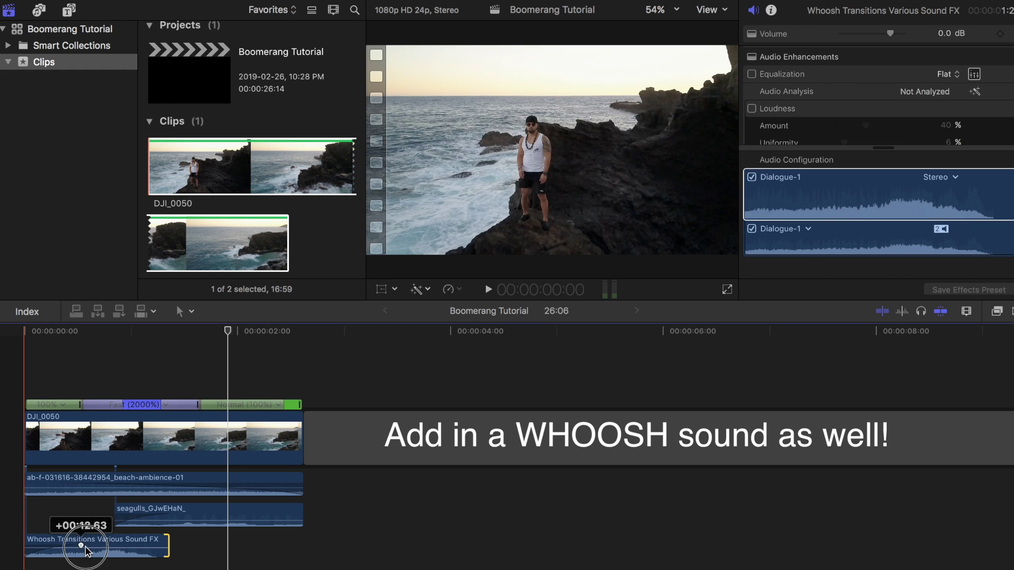
key("space")
Step: Select the drone clip and its three audio clips and combine them as Boomerang Tutorial Clip
left_click(168, 394)
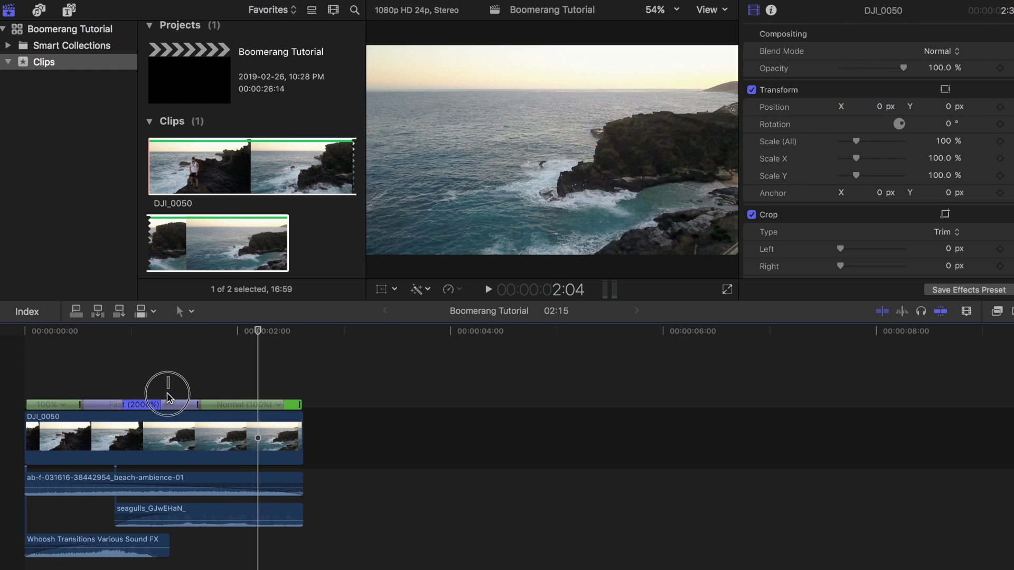
left_click_drag(168, 377, 160, 486)
left_click_drag(154, 564, 154, 563)
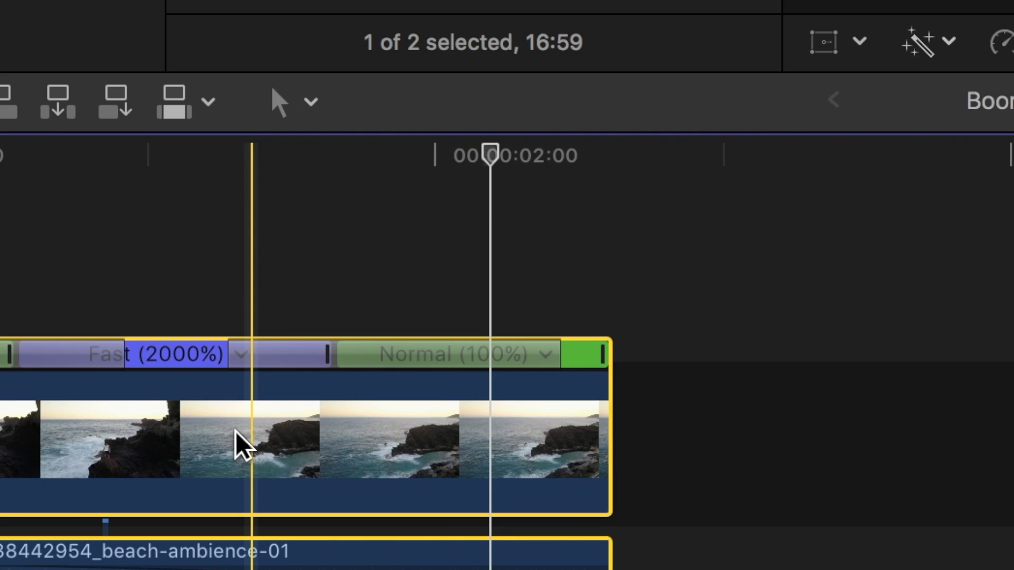
right_click(236, 446)
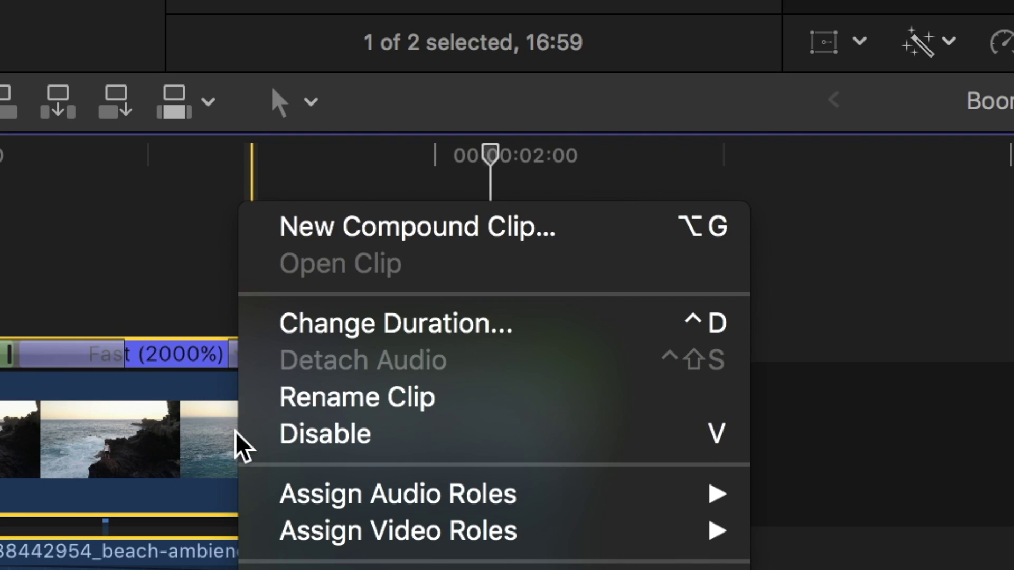
left_click(437, 234)
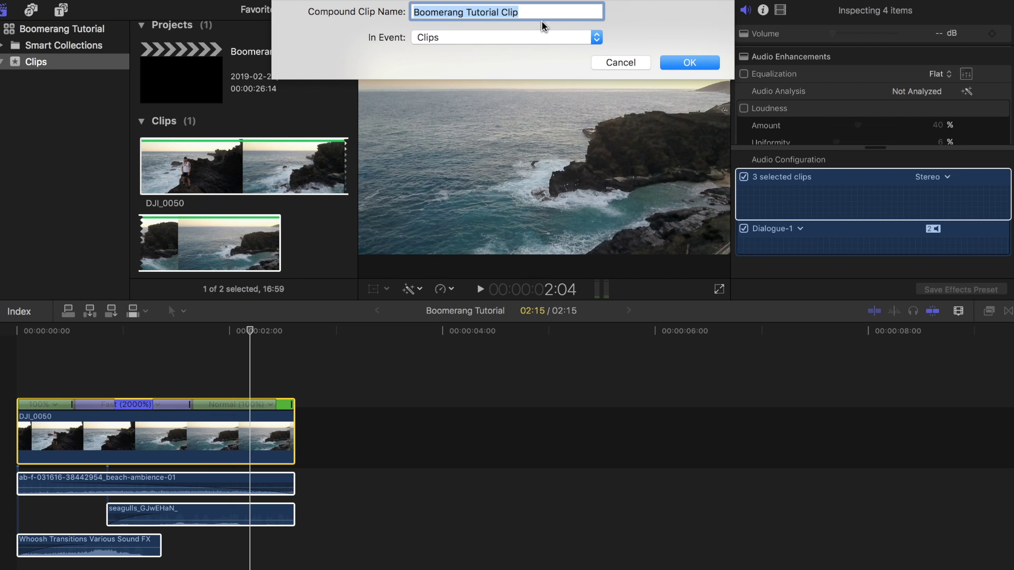
left_click(689, 62)
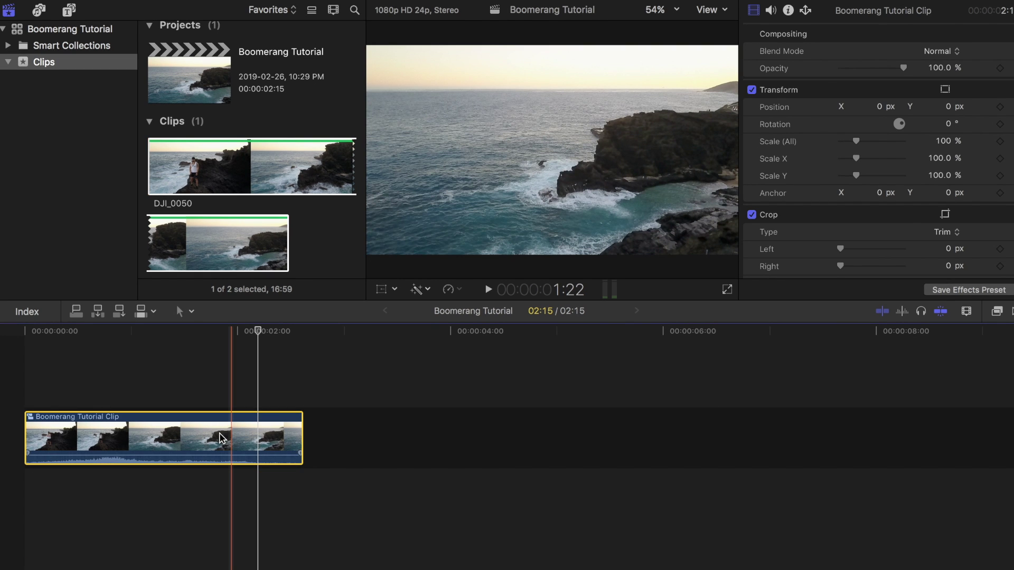
Step: Paste a second copy of Boomerang Tutorial Clip right after the first
left_click(304, 395)
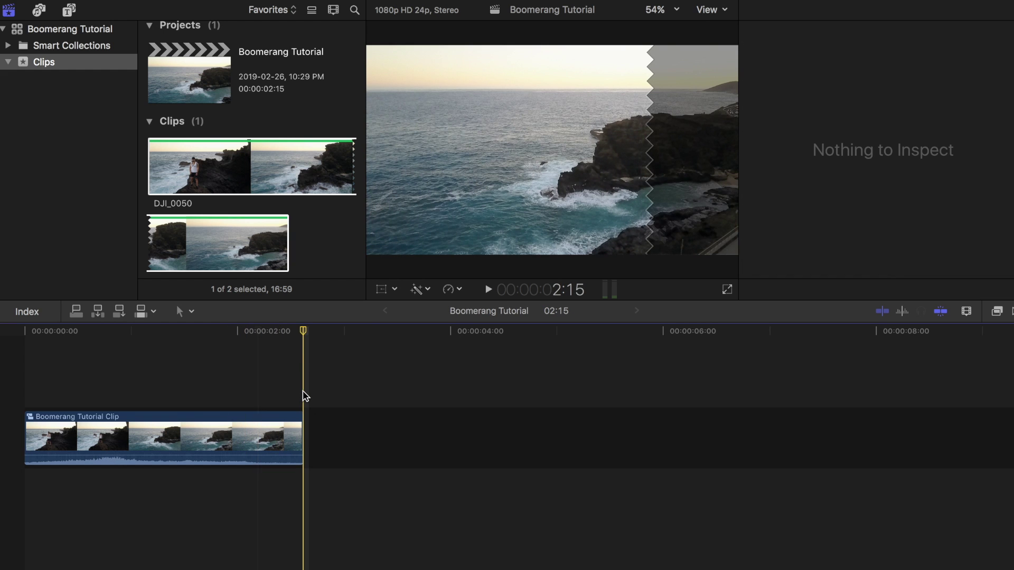
key("super+v")
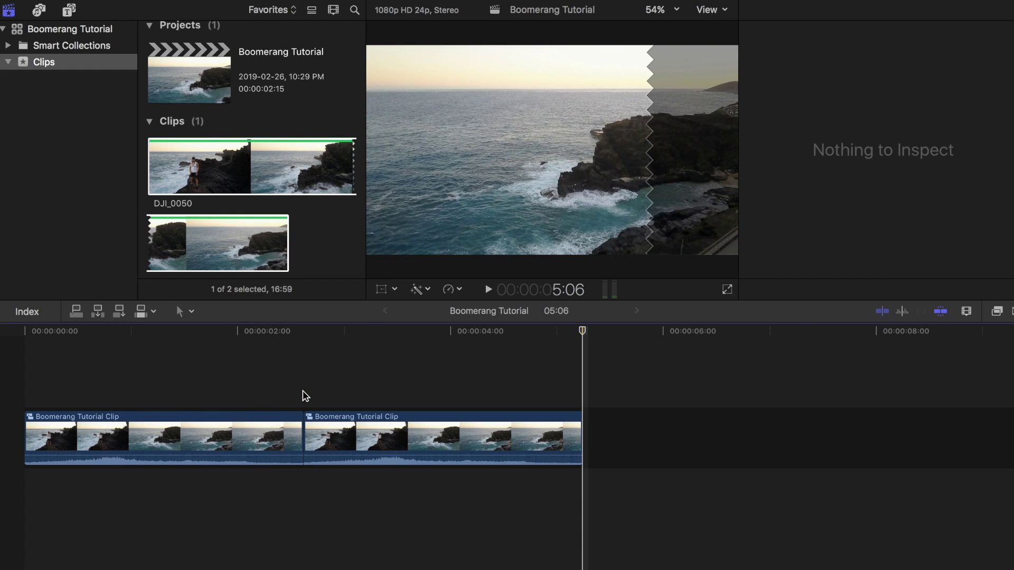
left_click(388, 431)
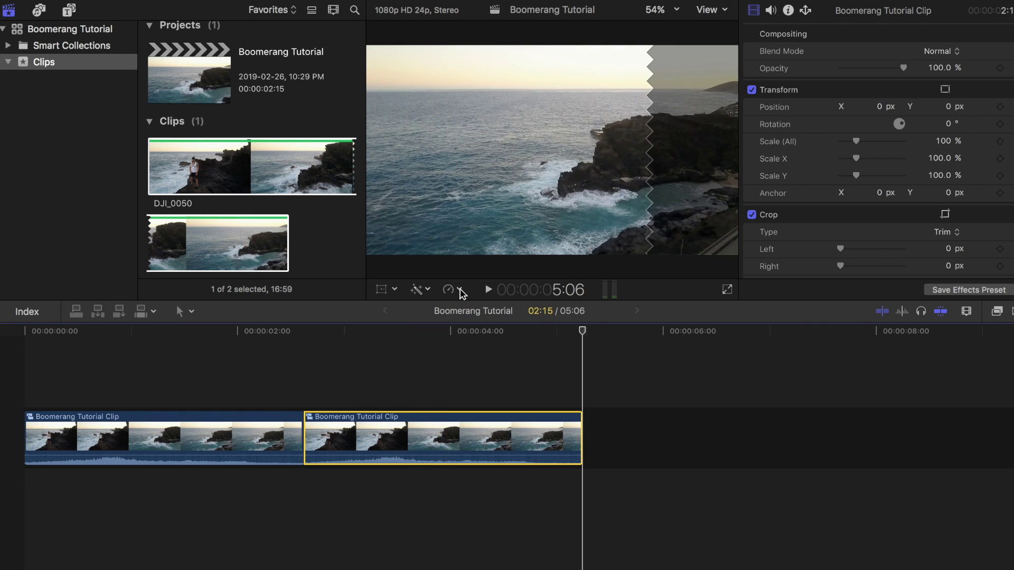
Step: Reverse the second copy to -100% and play the sequence from the start
left_click(460, 290)
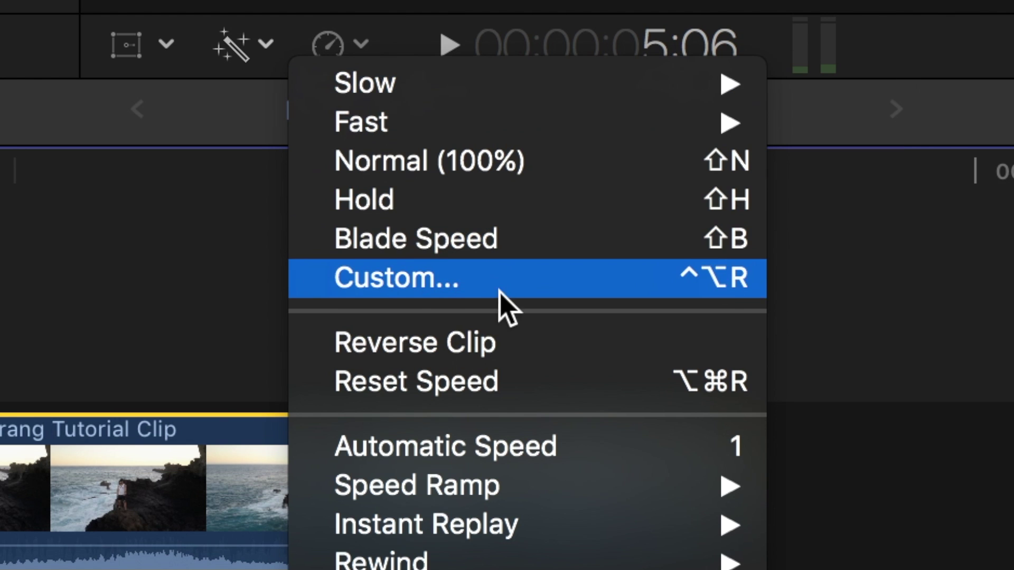
left_click(514, 343)
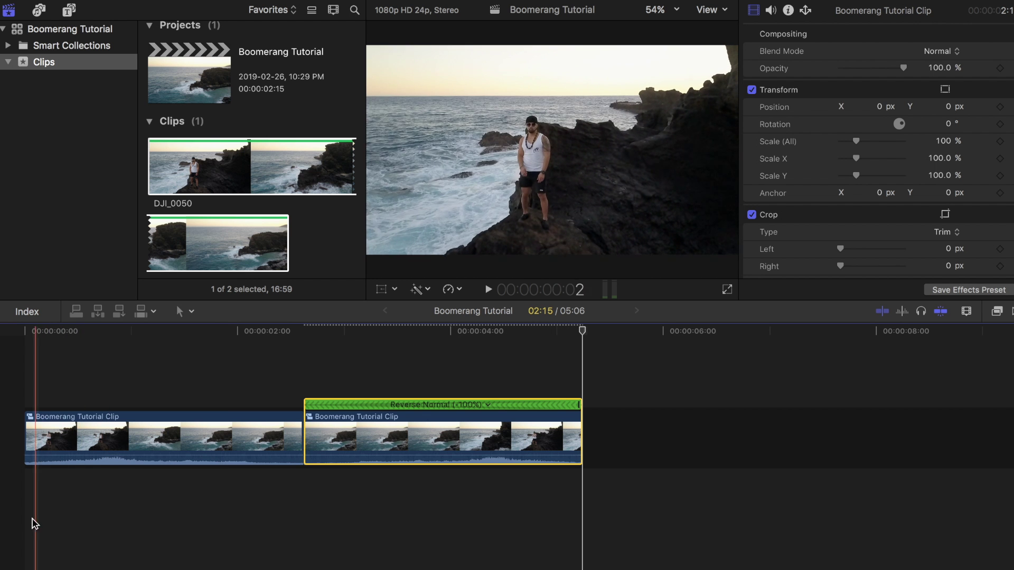
left_click(27, 519)
key("space")
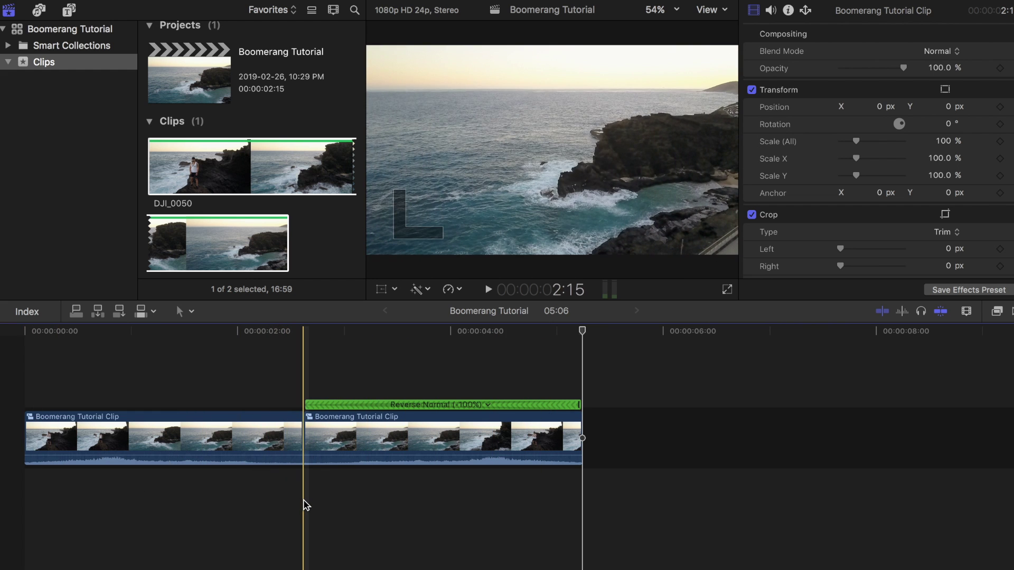
Step: Retime the reversed copy's opening stretch to -200%, play it back, and select both compound clips
key("t")
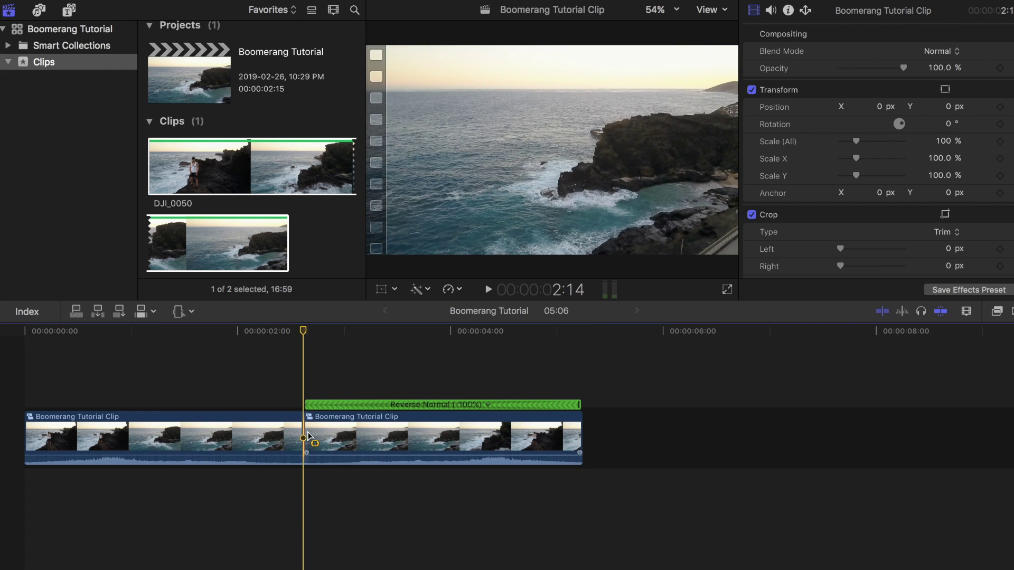
left_click_drag(306, 434, 465, 430)
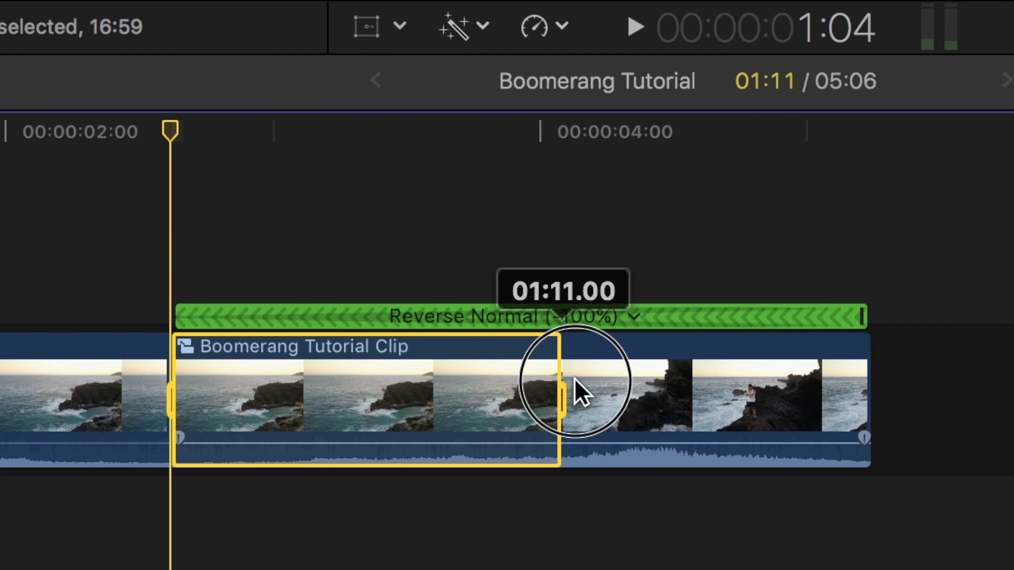
left_click(564, 25)
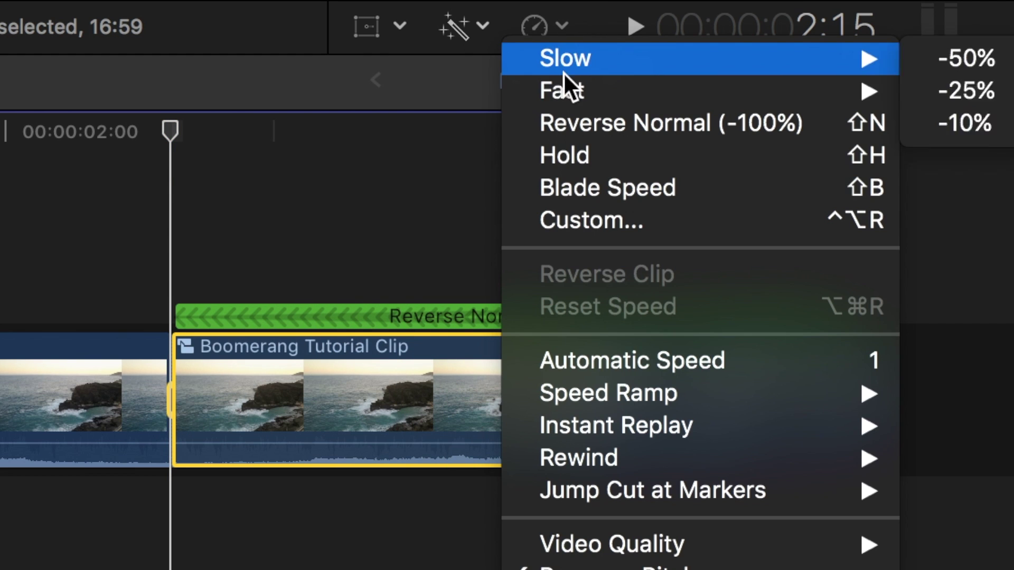
mouse_move(880, 107)
left_click(950, 92)
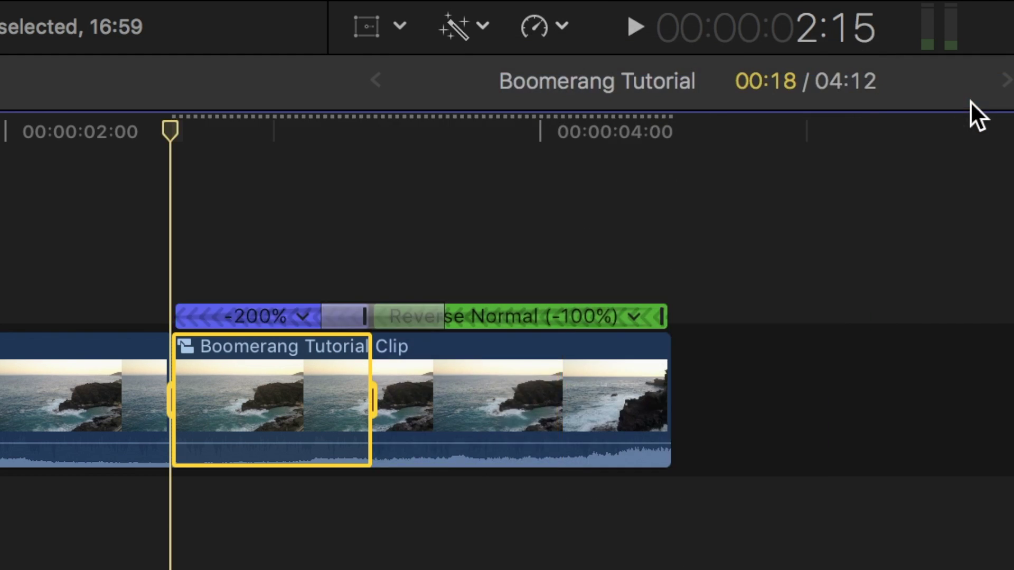
key("space")
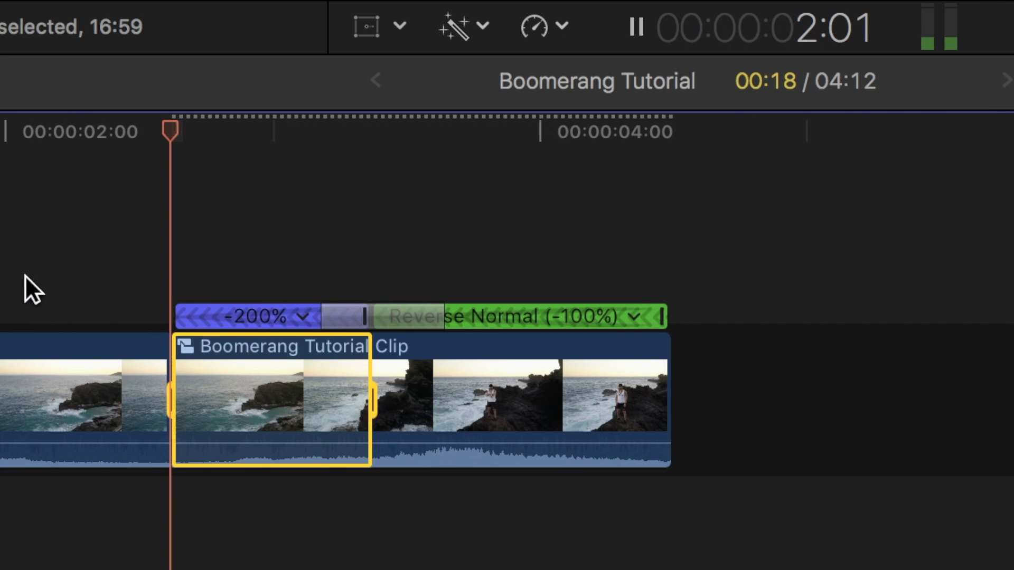
left_click_drag(0, 247, 233, 357)
left_click_drag(328, 421, 334, 430)
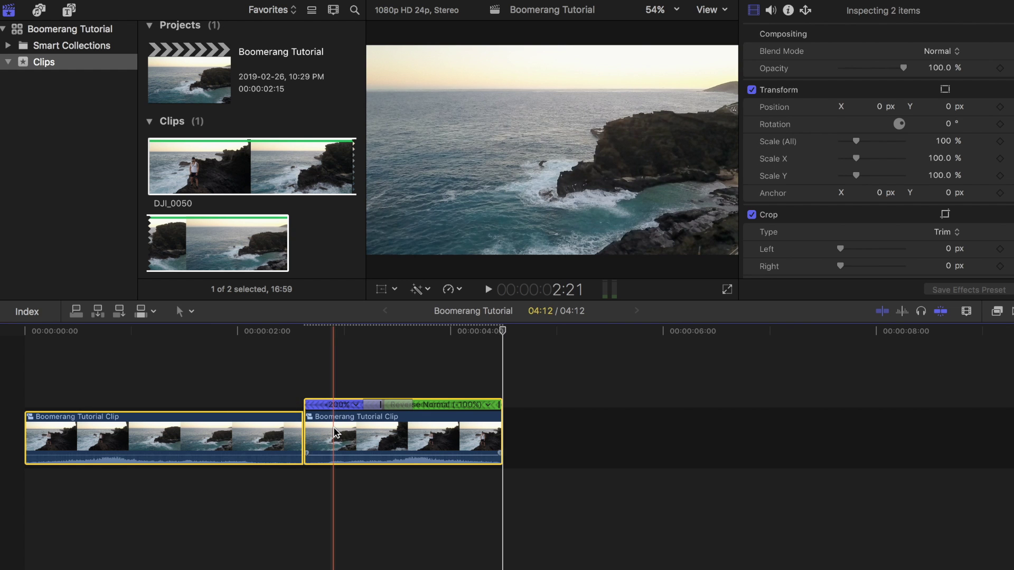
Step: Copy the forward-and-reversed clip pair and paste it twice at the sequence end
key("super+c")
left_click(503, 385)
key("super+v")
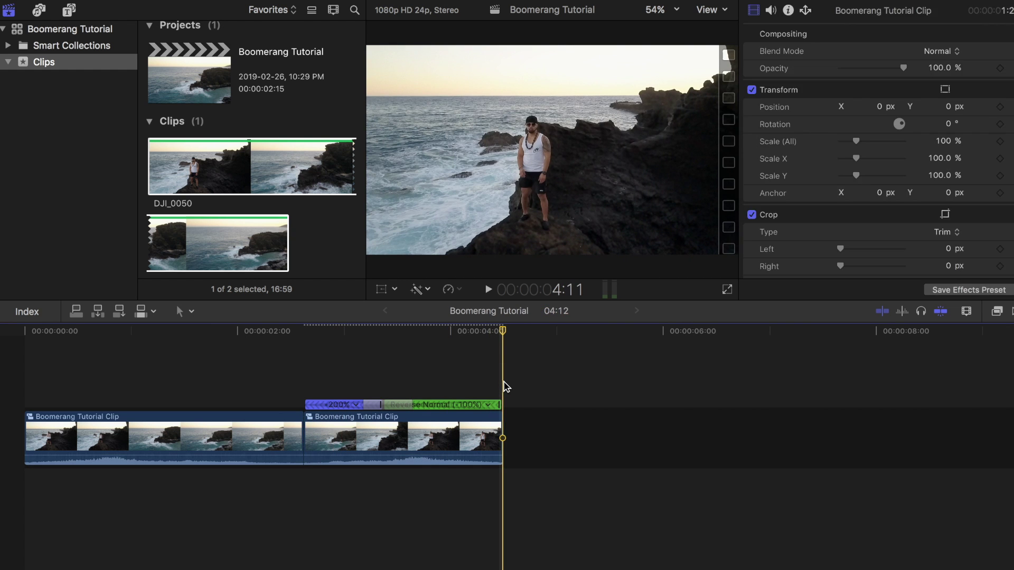
key("super+v")
key("super+v")
key("super+v")
key("super+v")
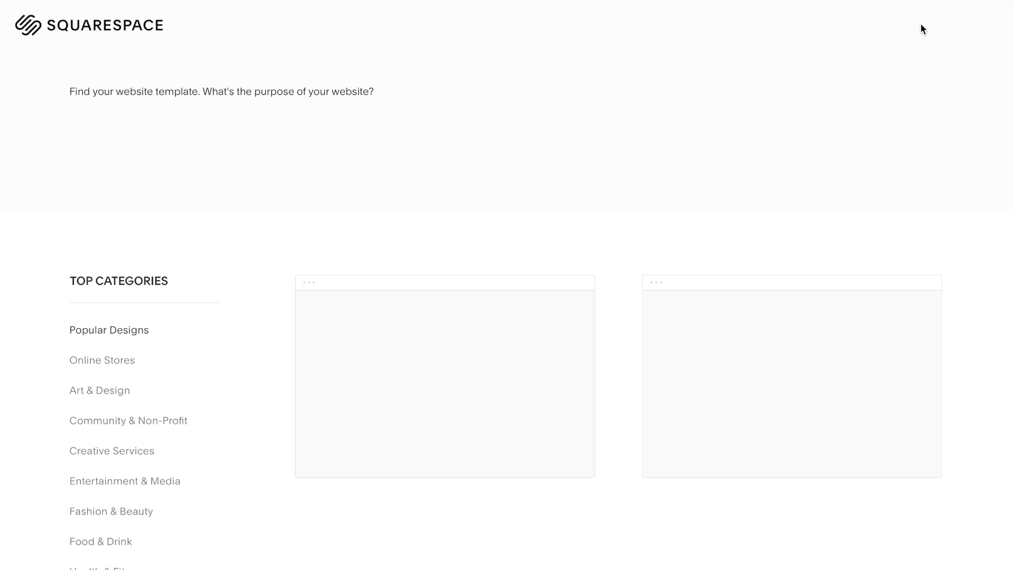
Step: Scroll through the Squarespace template list past Motto, Brine, Tremont and Aviator
scroll(926, 105, "down", 3)
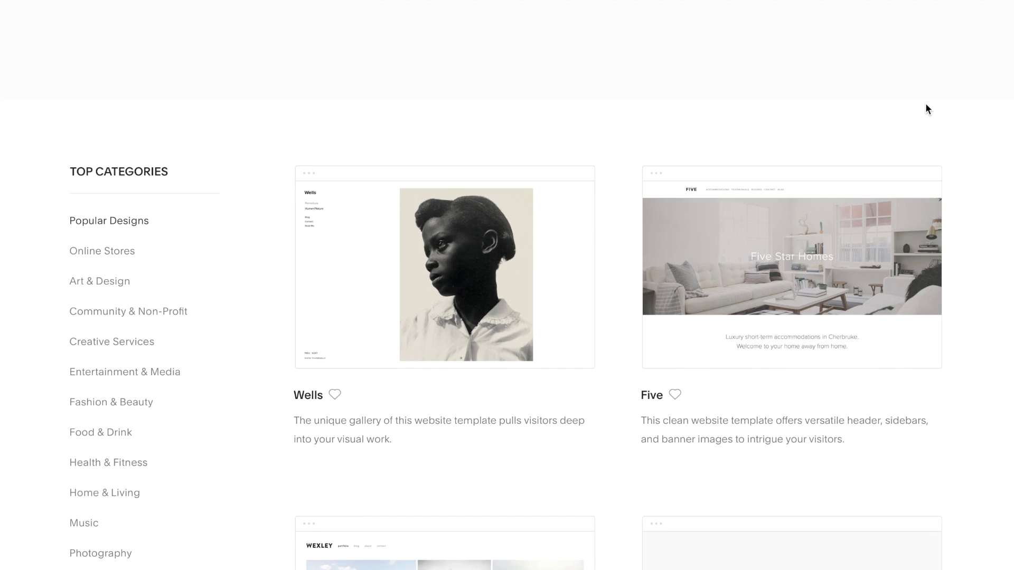
scroll(925, 109, "down", 5)
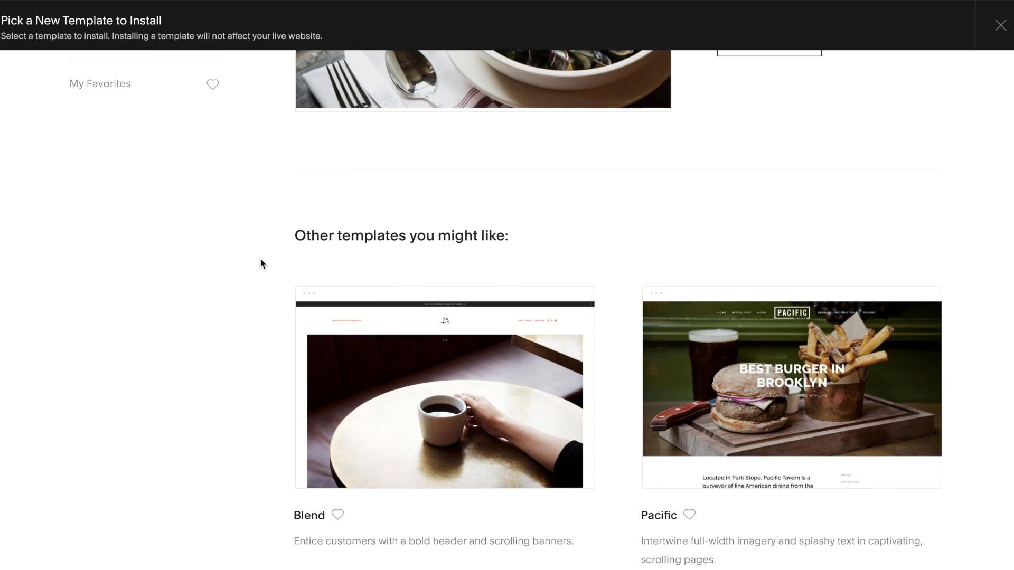
scroll(260, 260, "down", 5)
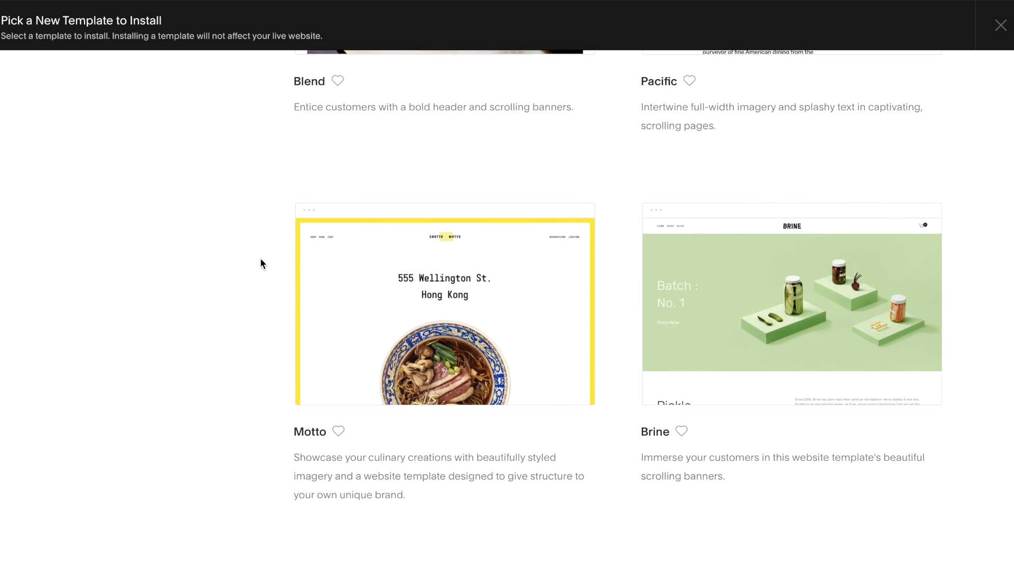
scroll(261, 263, "down", 5)
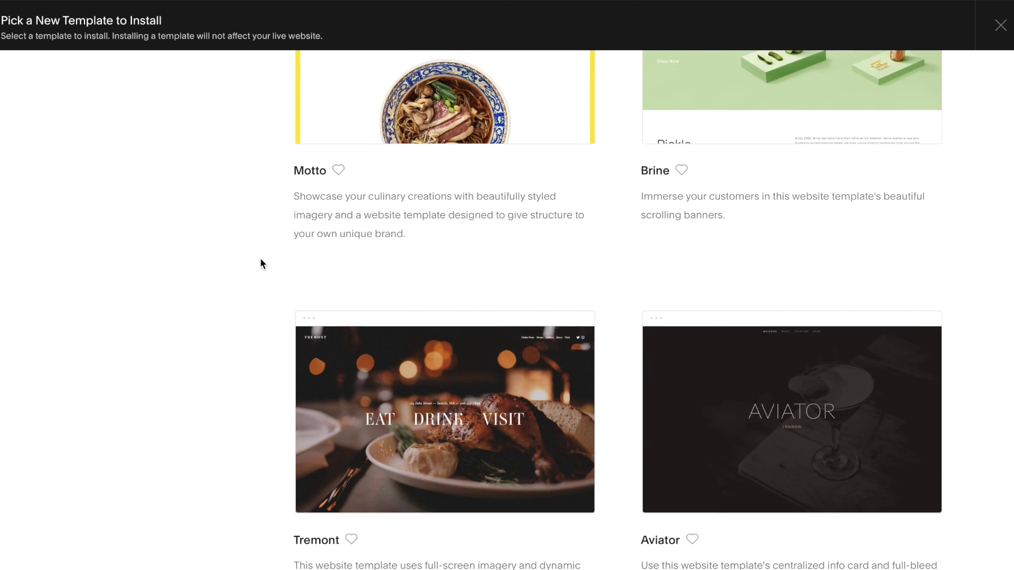